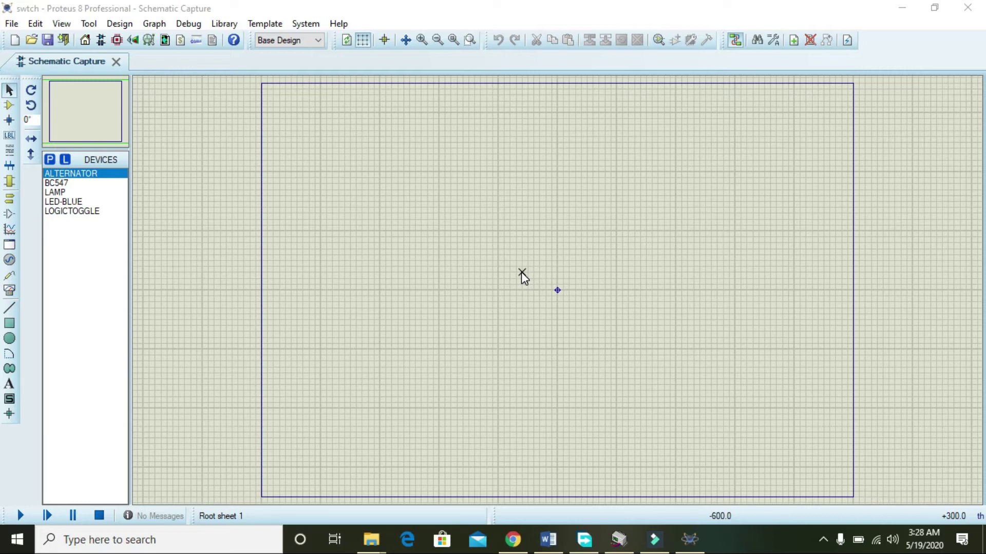
# Step: Place a BC547 NPN transistor as Q1 near the sheet centre and zoom in on it
pyautogui.click(63, 183)
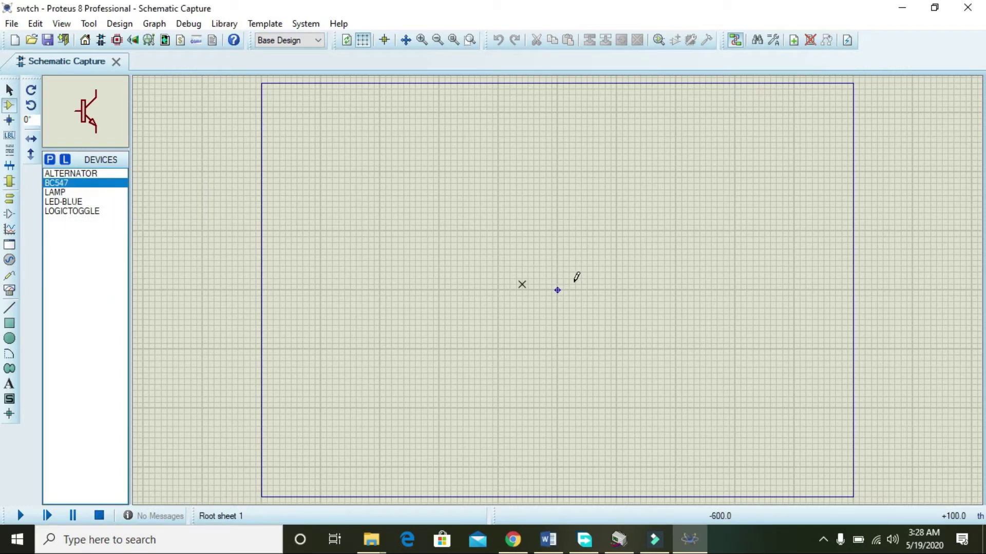
pyautogui.click(538, 263)
pyautogui.click(504, 285)
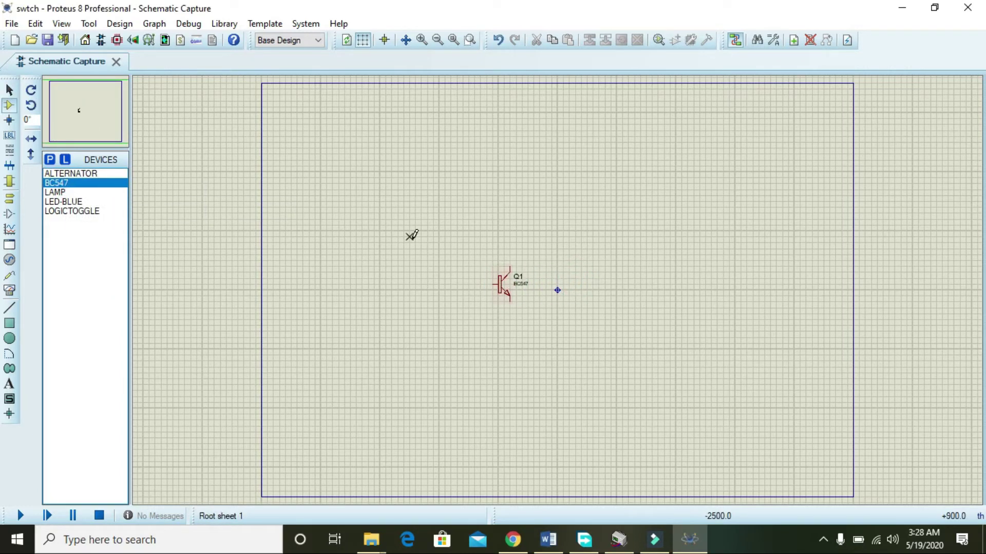
pyautogui.click(422, 41)
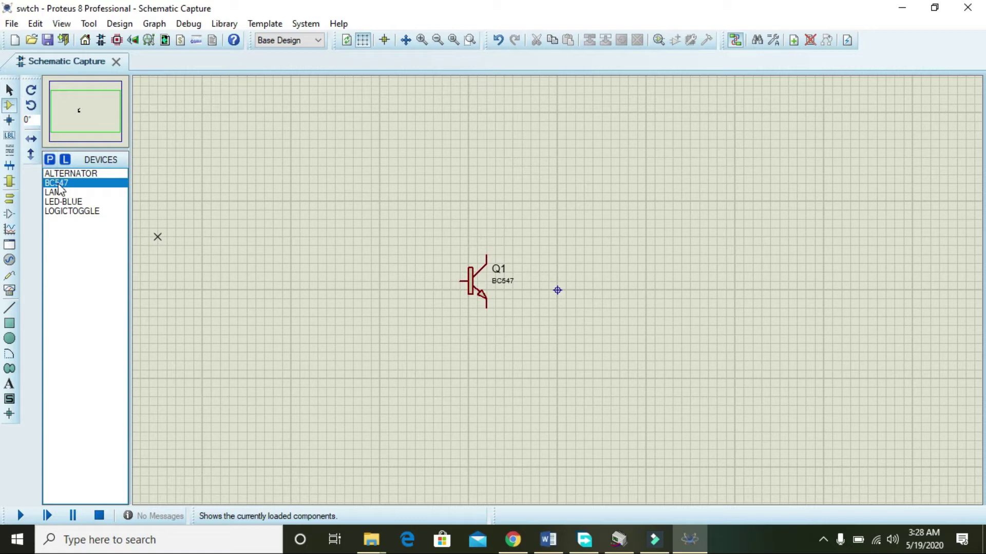
pyautogui.click(51, 162)
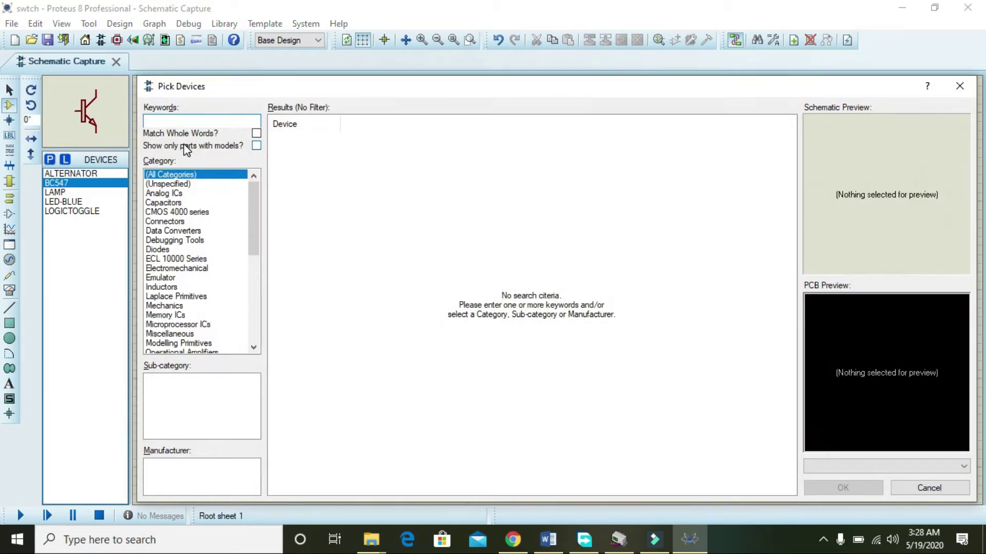
pyautogui.write('bc547')
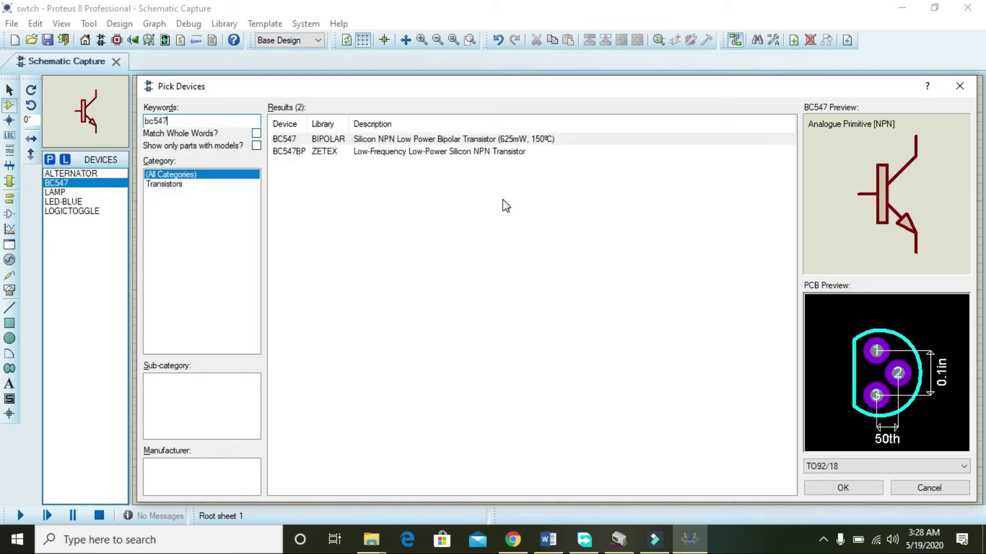
pyautogui.click(464, 152)
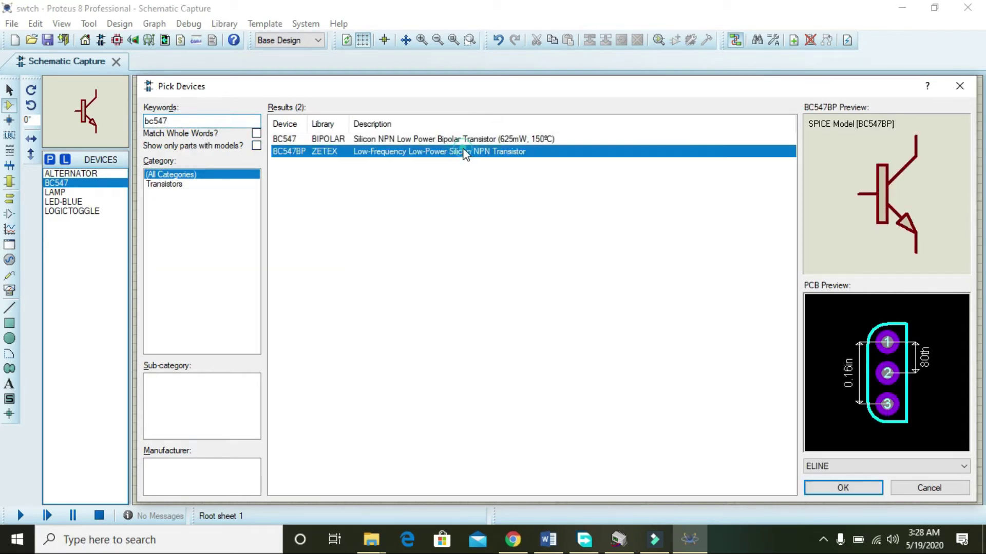
pyautogui.click(919, 488)
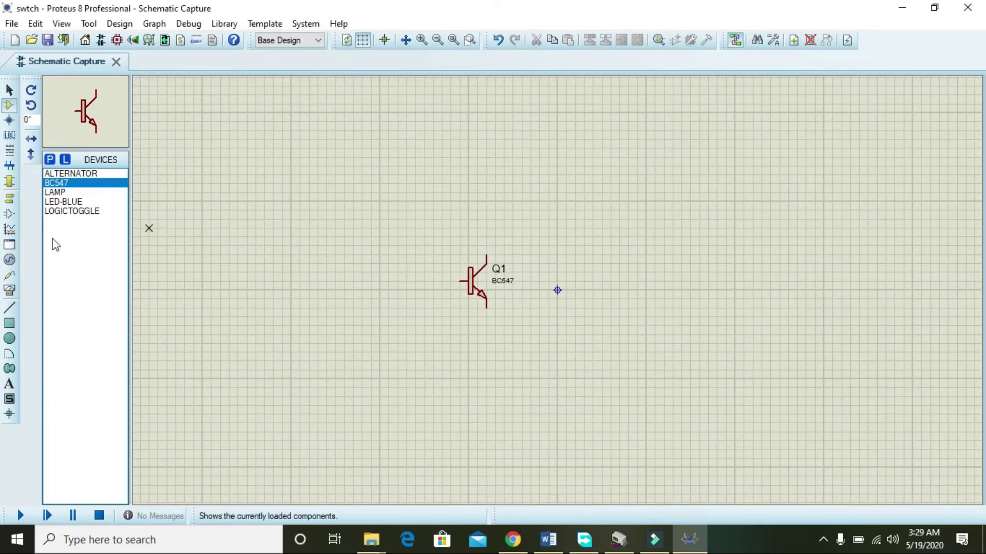
# Step: Place a DC generator above Q1 and wire it to Q1's collector
pyautogui.click(9, 201)
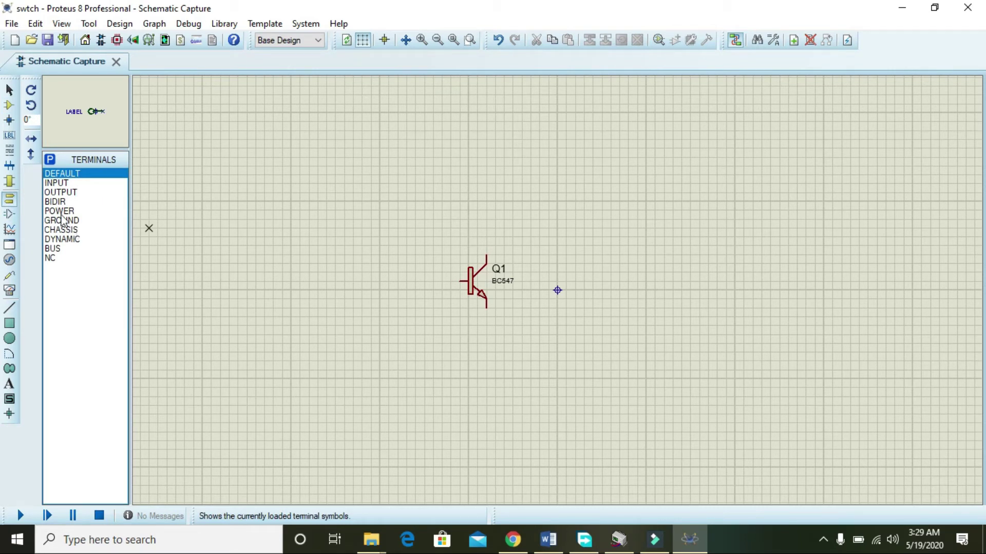
pyautogui.click(10, 260)
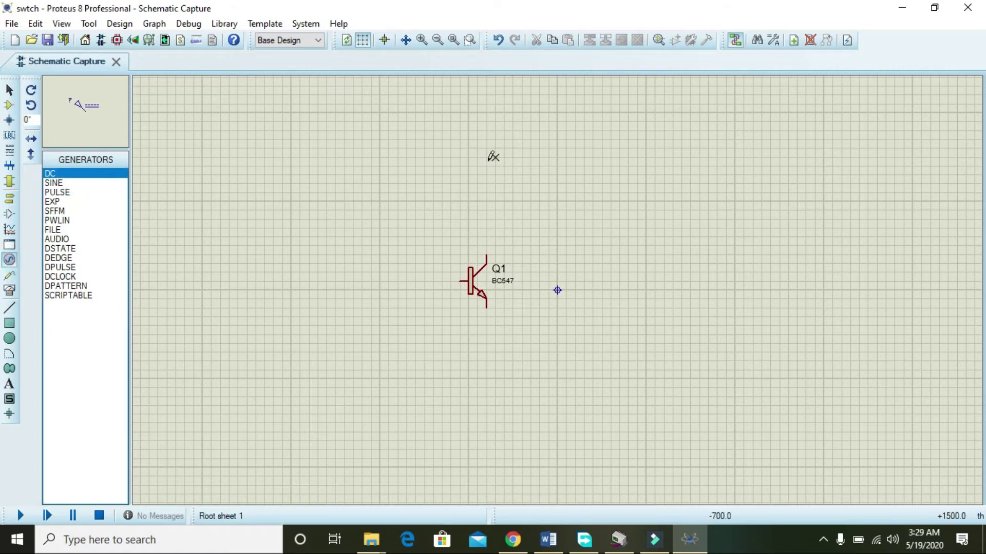
pyautogui.click(471, 158)
pyautogui.click(478, 155)
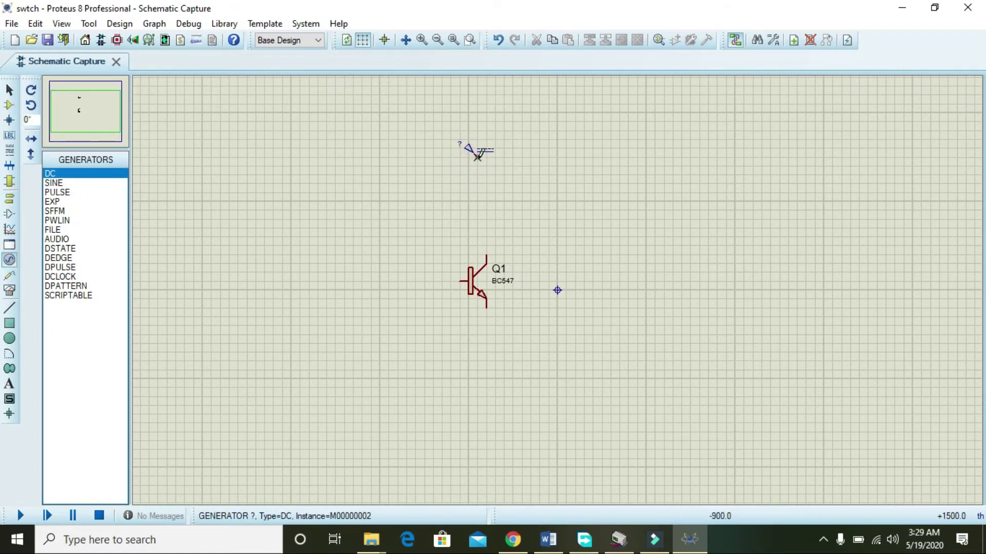
pyautogui.click(478, 157)
pyautogui.click(486, 255)
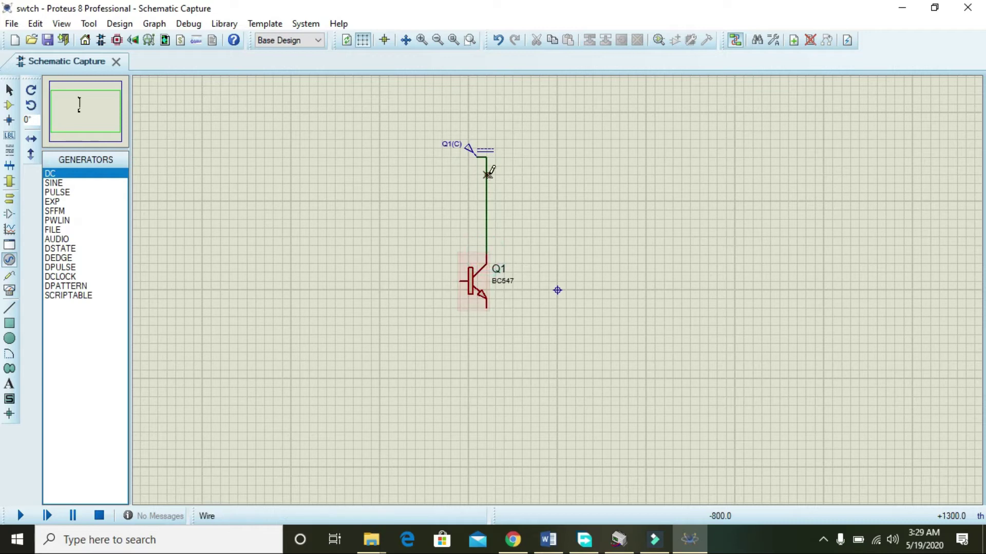
# Step: Set the DC generator's voltage to 5
pyautogui.doubleClick(469, 153)
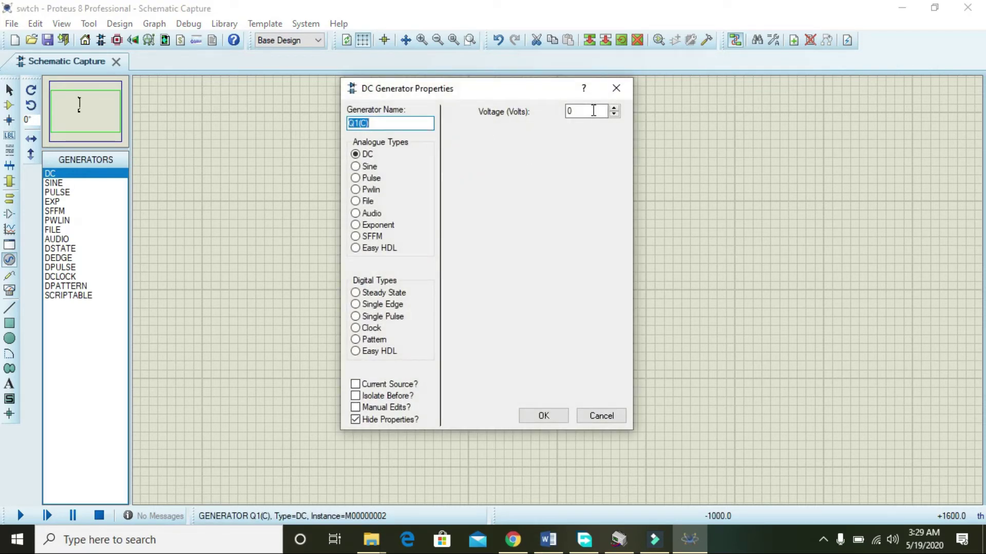
pyautogui.doubleClick(590, 111)
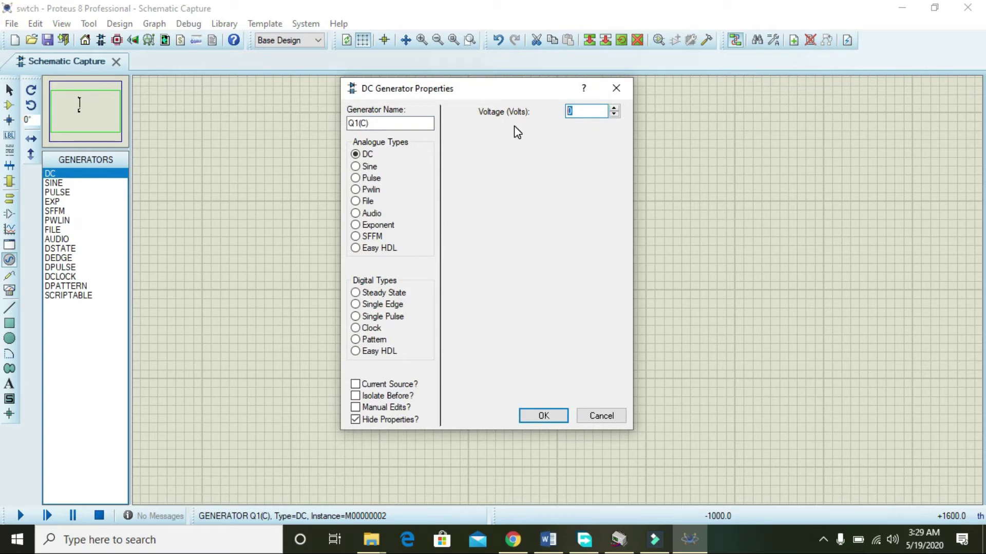
pyautogui.write('5')
pyautogui.click(544, 414)
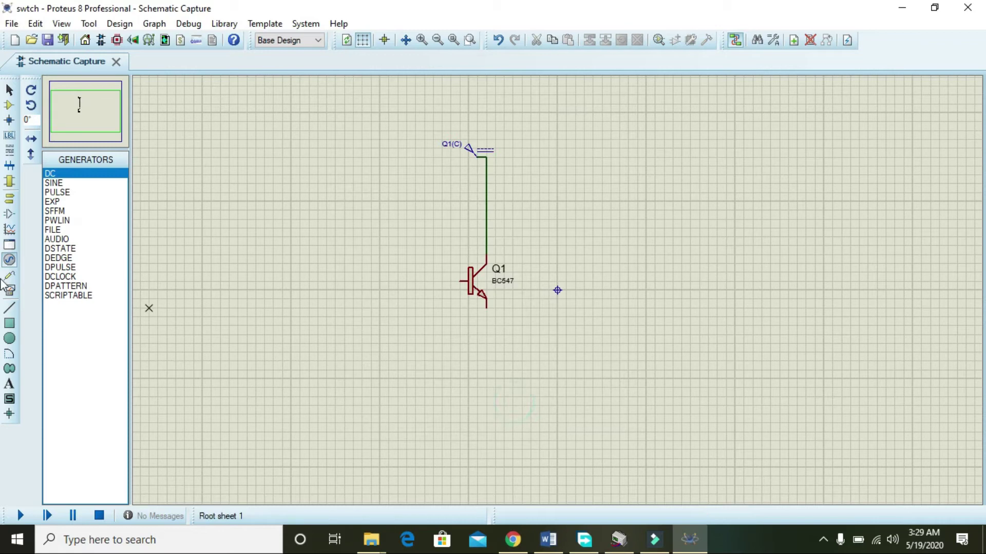
# Step: Place a GROUND terminal from the Terminals list just below transistor Q1
pyautogui.click(7, 202)
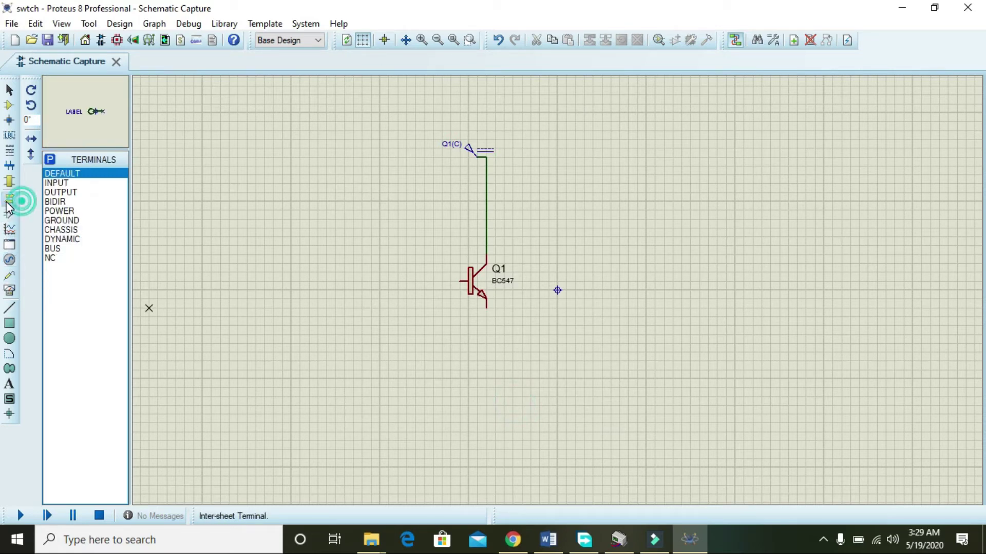
pyautogui.click(61, 222)
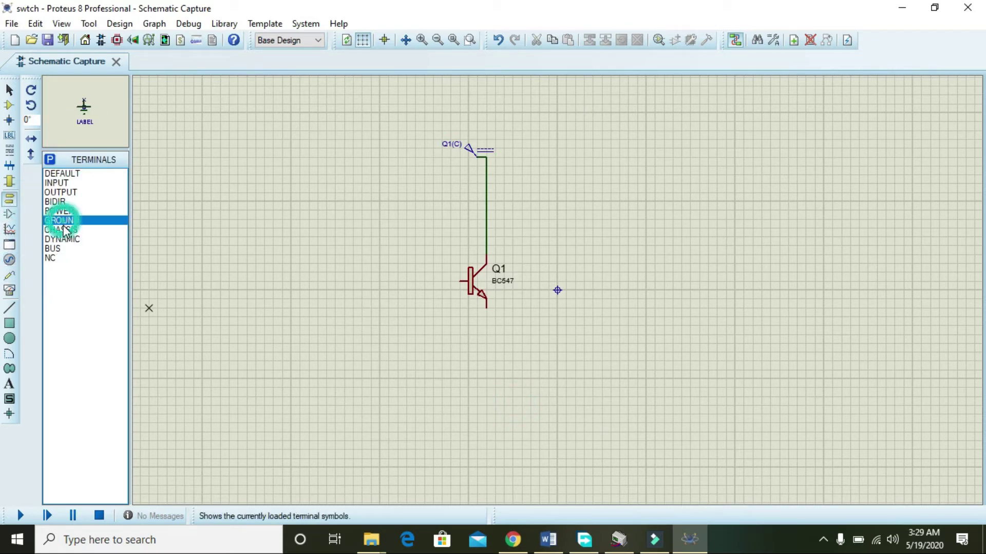
pyautogui.click(490, 374)
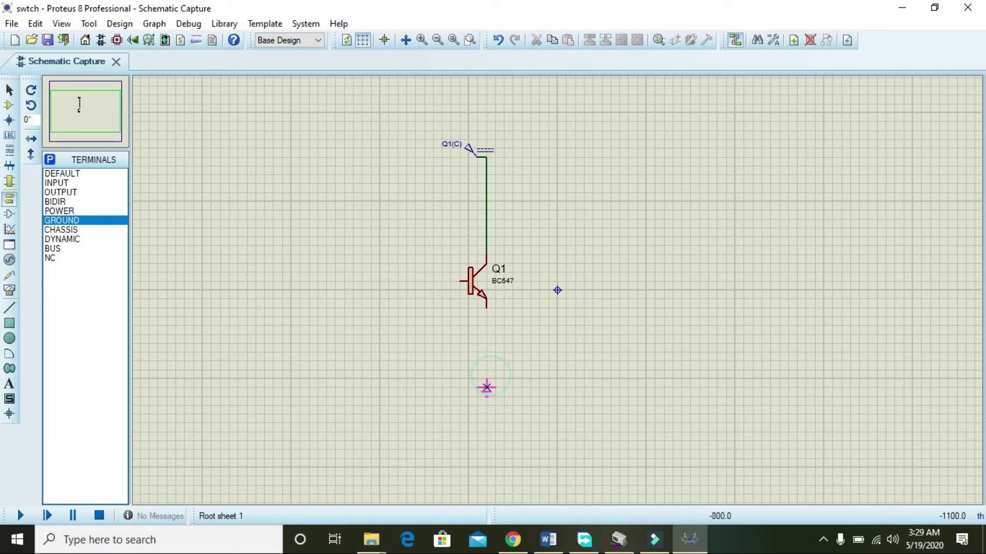
pyautogui.click(487, 387)
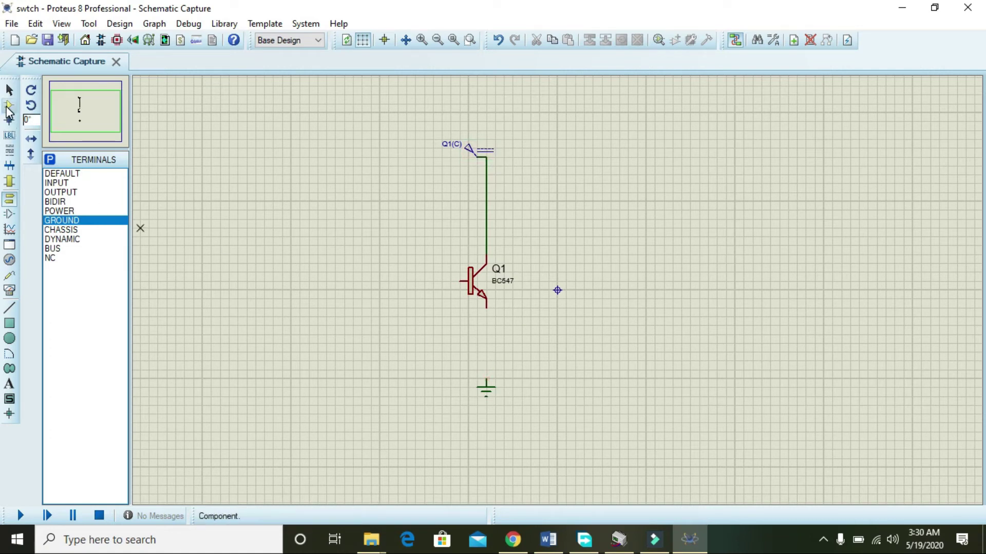
# Step: Place LED-BLUE D1 under Q1's emitter and wire its cathode to the ground terminal
pyautogui.click(9, 108)
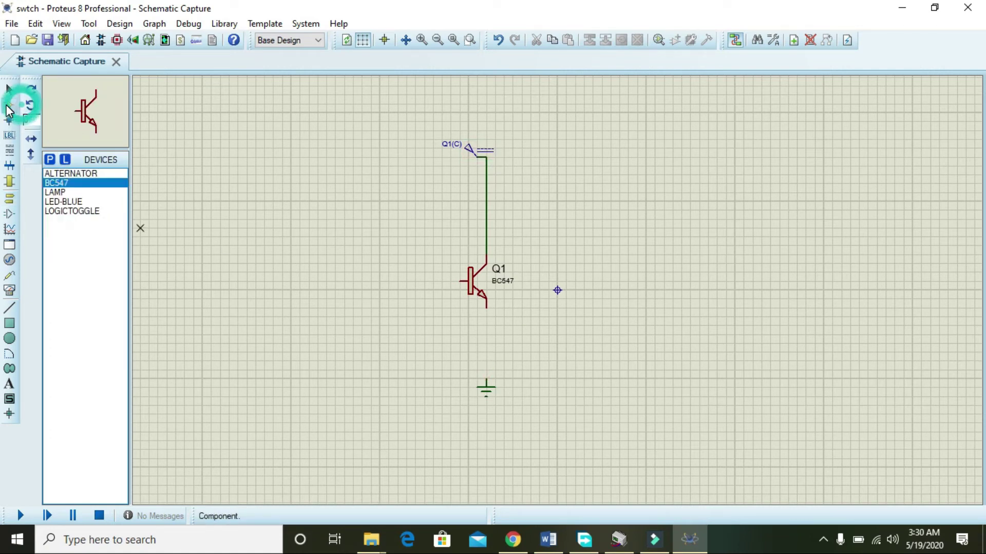
pyautogui.click(64, 202)
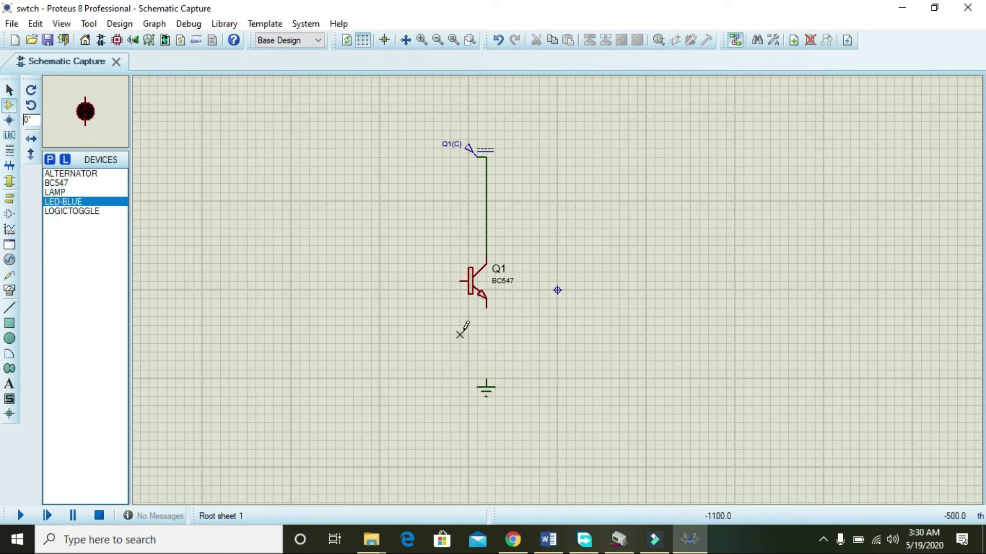
pyautogui.click(477, 334)
pyautogui.click(487, 335)
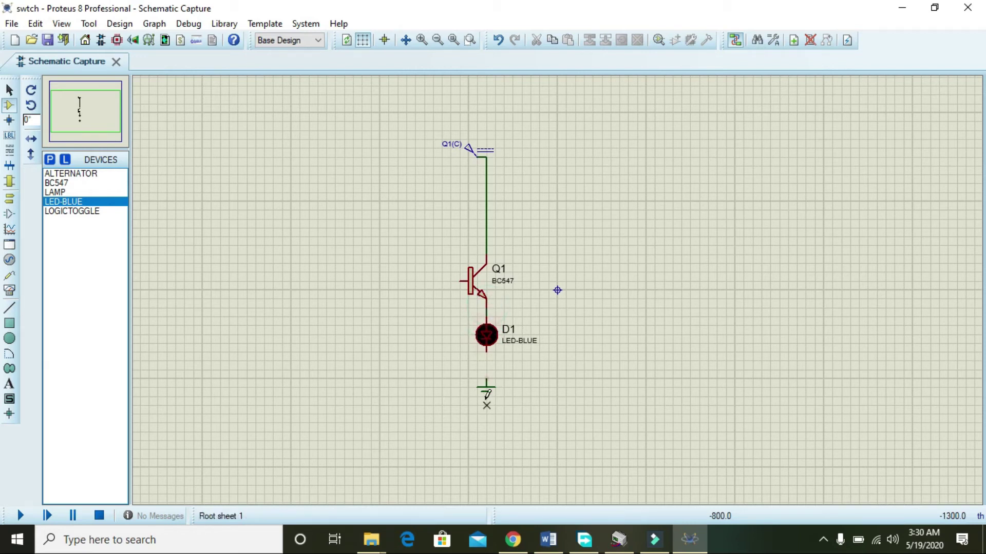
pyautogui.click(486, 352)
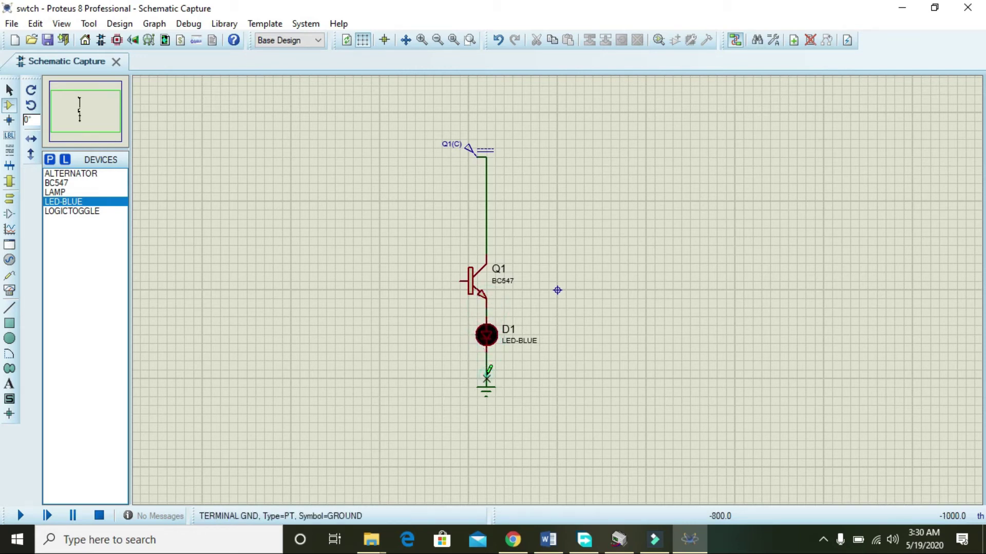
pyautogui.click(487, 377)
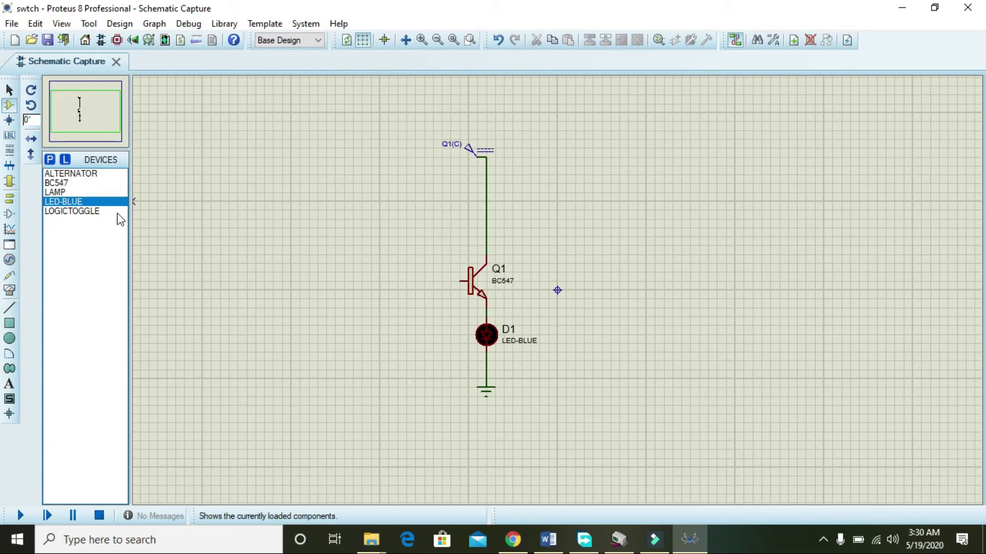
# Step: Place a LOGICTOGGLE left of Q1, wire it to Q1's base, and start the simulation
pyautogui.click(103, 211)
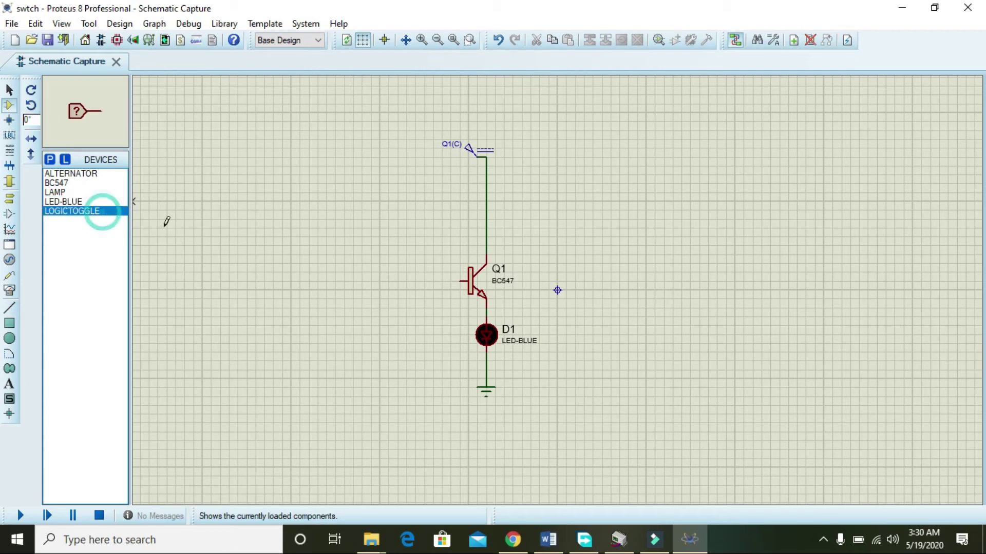
pyautogui.click(312, 289)
pyautogui.click(311, 289)
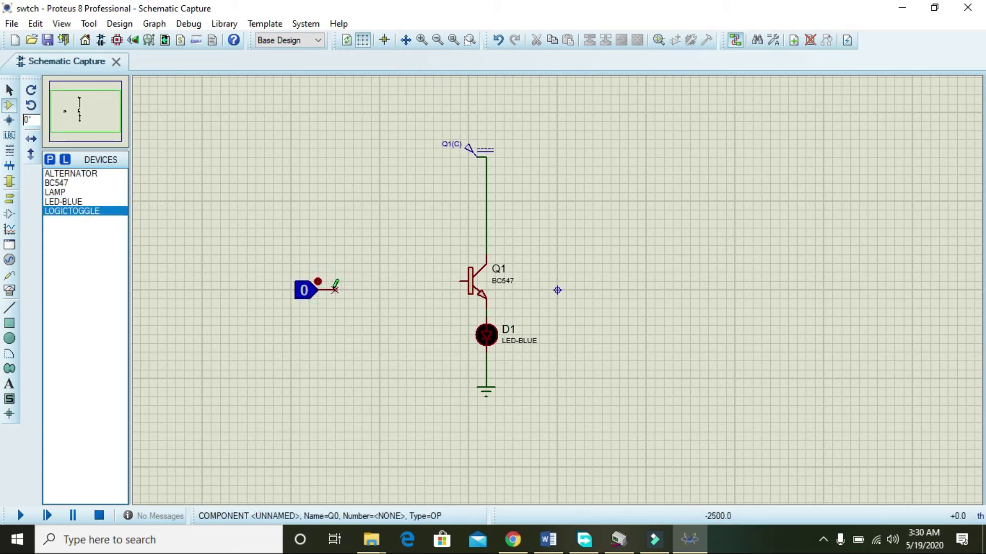
pyautogui.click(333, 290)
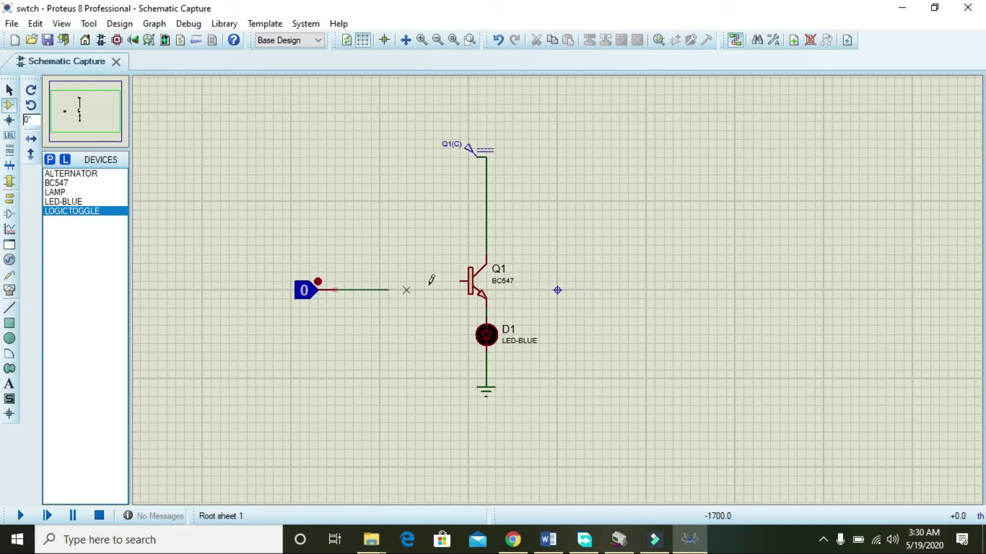
pyautogui.click(459, 281)
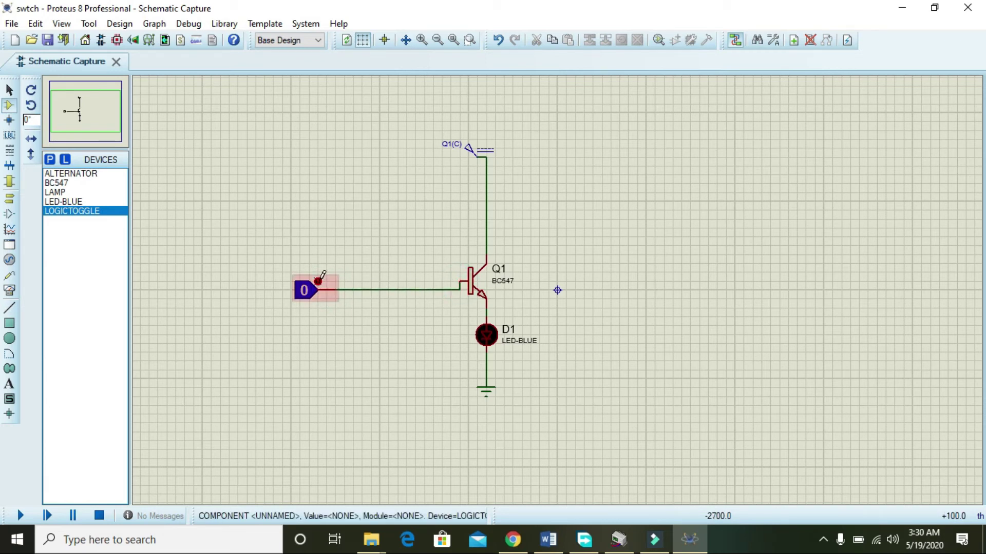
pyautogui.click(21, 516)
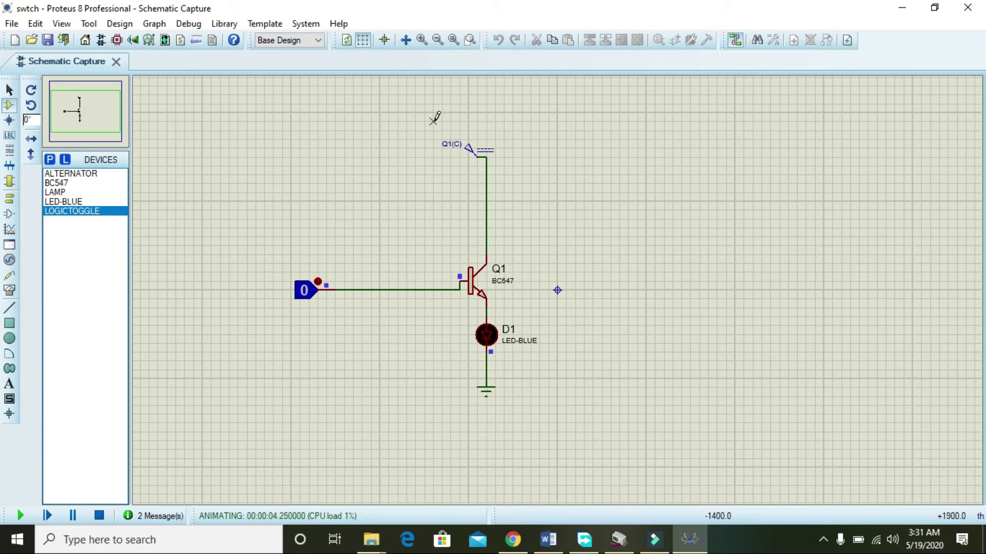
# Step: Deselect the Q1(C) terminal and switch the logic toggle to 1, lighting D1
pyautogui.moveTo(434, 121); pyautogui.dragTo(517, 174)
pyautogui.click(530, 191)
pyautogui.click(458, 286)
pyautogui.click(318, 279)
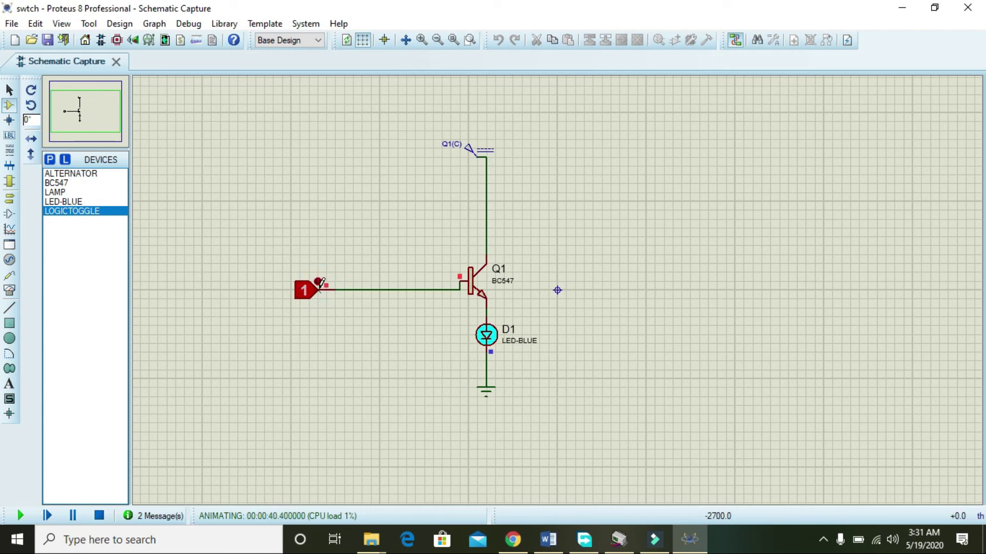
# Step: Flip the logic toggle fifteen times so D1 blinks, finishing at 0 with D1 dark
pyautogui.click(318, 280)
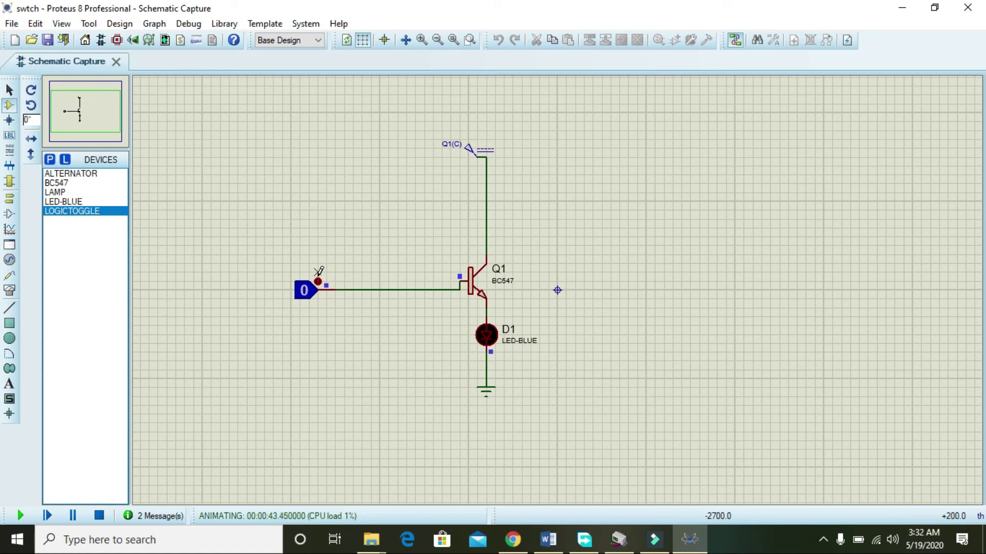
pyautogui.click(318, 280)
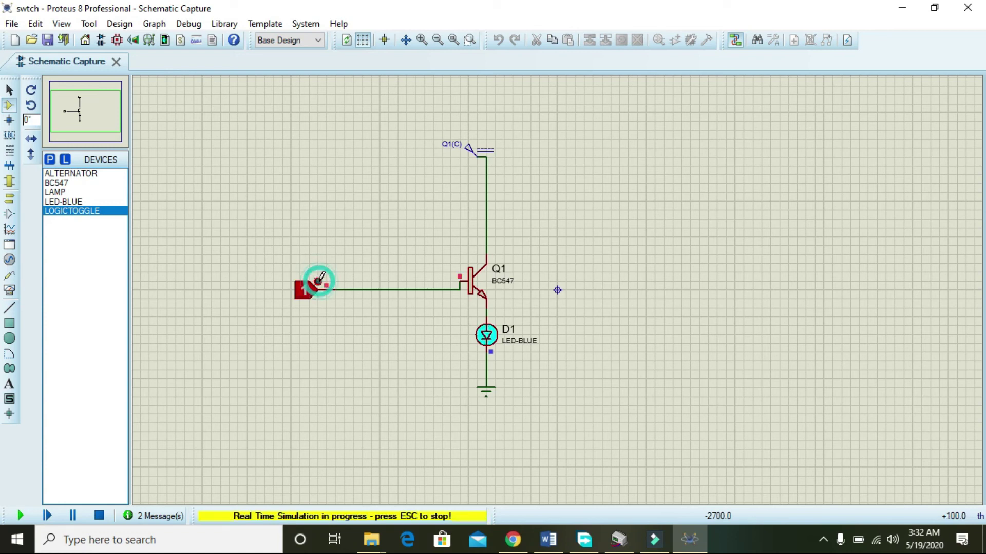
pyautogui.click(318, 281)
pyautogui.click(318, 281)
pyautogui.click(318, 280)
pyautogui.click(318, 280)
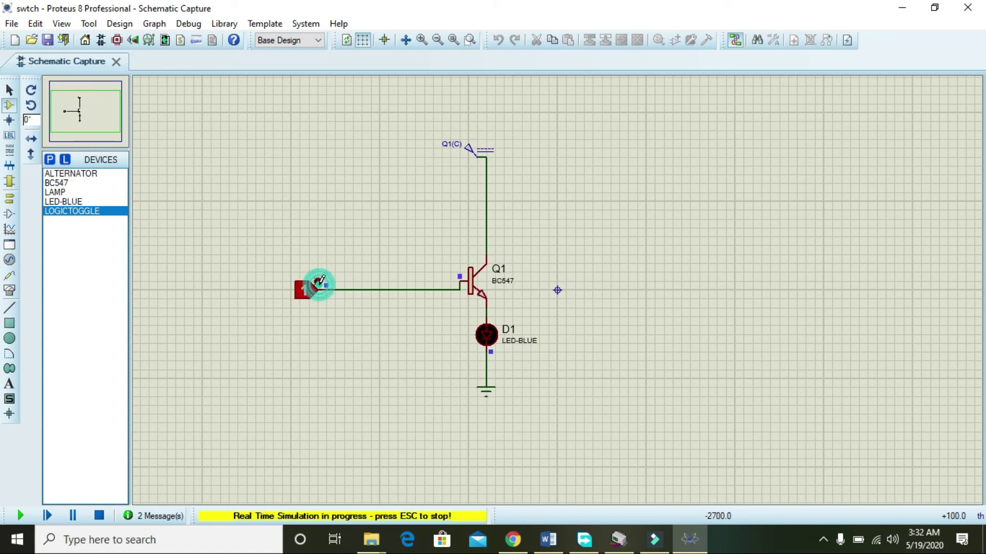
pyautogui.click(319, 280)
pyautogui.click(318, 280)
pyautogui.click(318, 280)
pyautogui.click(318, 280)
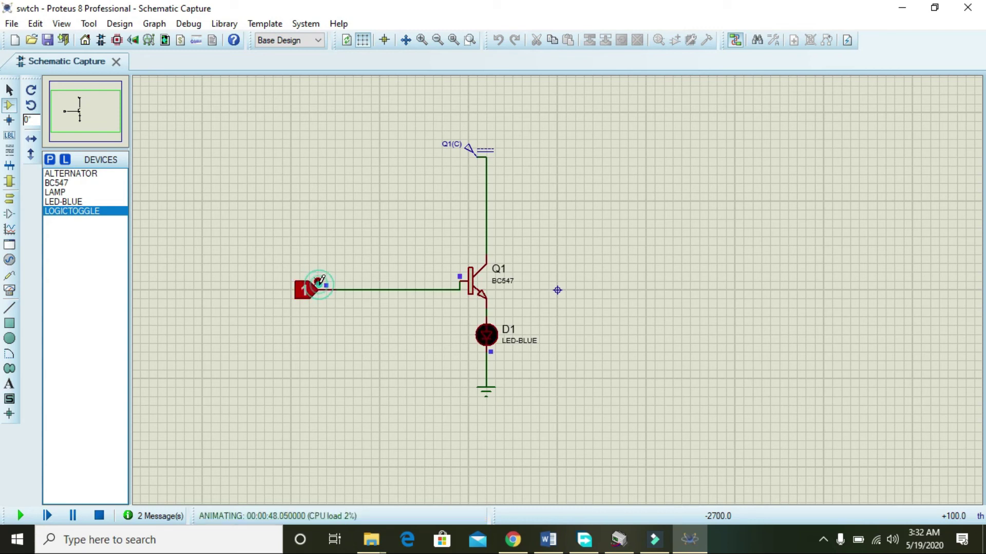
pyautogui.click(319, 280)
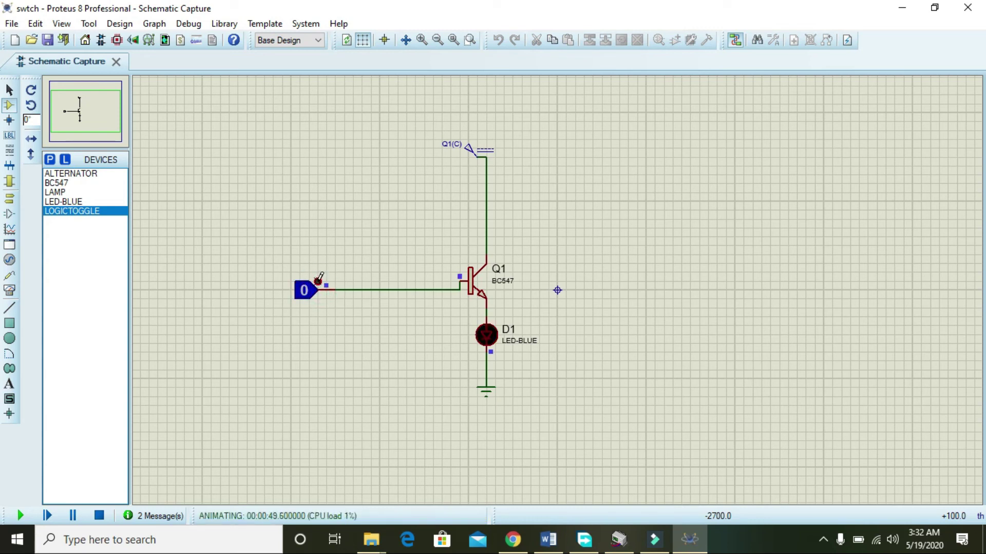
pyautogui.click(318, 281)
pyautogui.click(319, 280)
pyautogui.click(318, 280)
pyautogui.click(318, 280)
pyautogui.moveTo(263, 245); pyautogui.dragTo(378, 352)
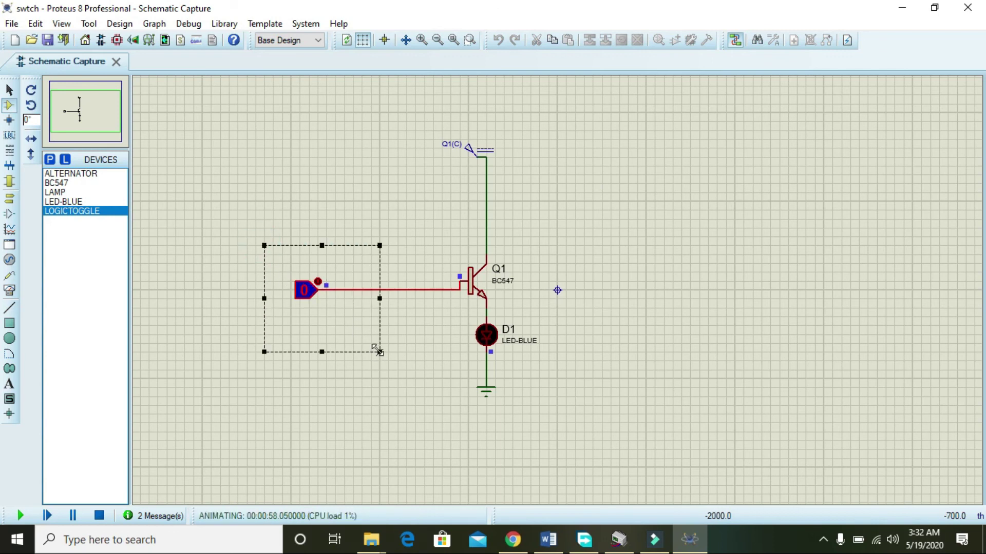
pyautogui.click(415, 344)
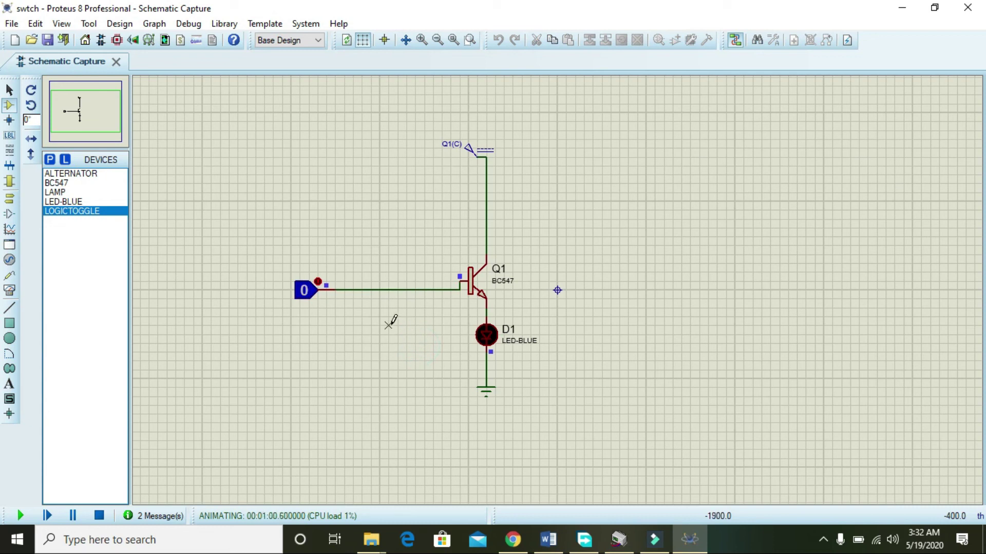